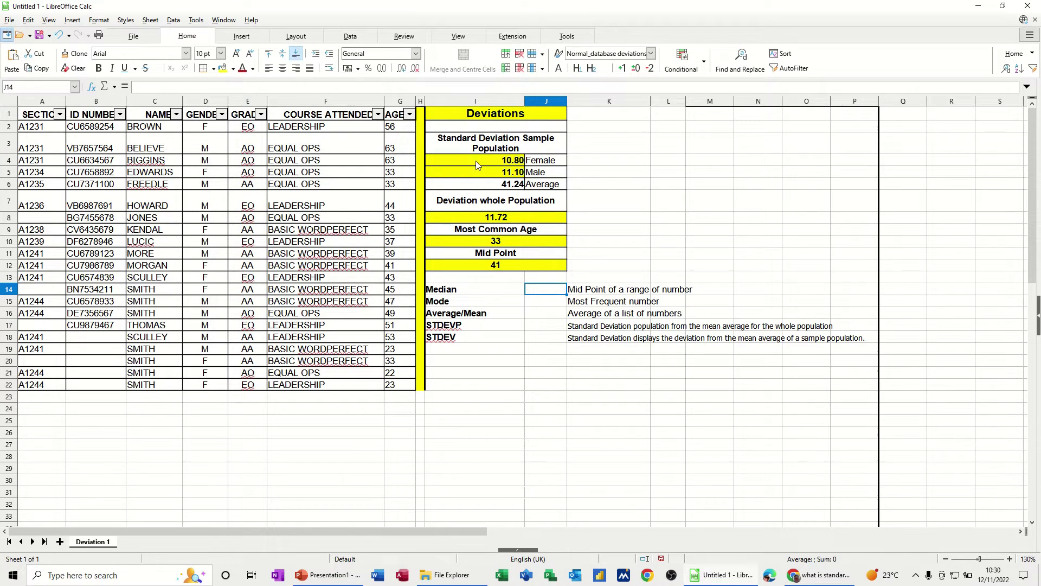
Enter =median(G2:G22) in J14 beside the Median label, returning 41.
left_click(541, 164)
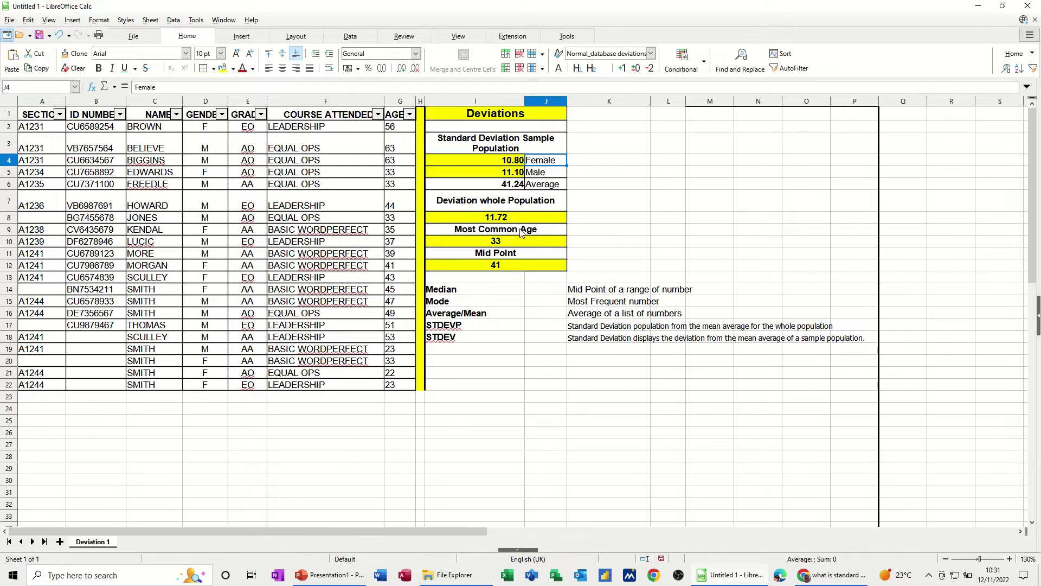
left_click(508, 265)
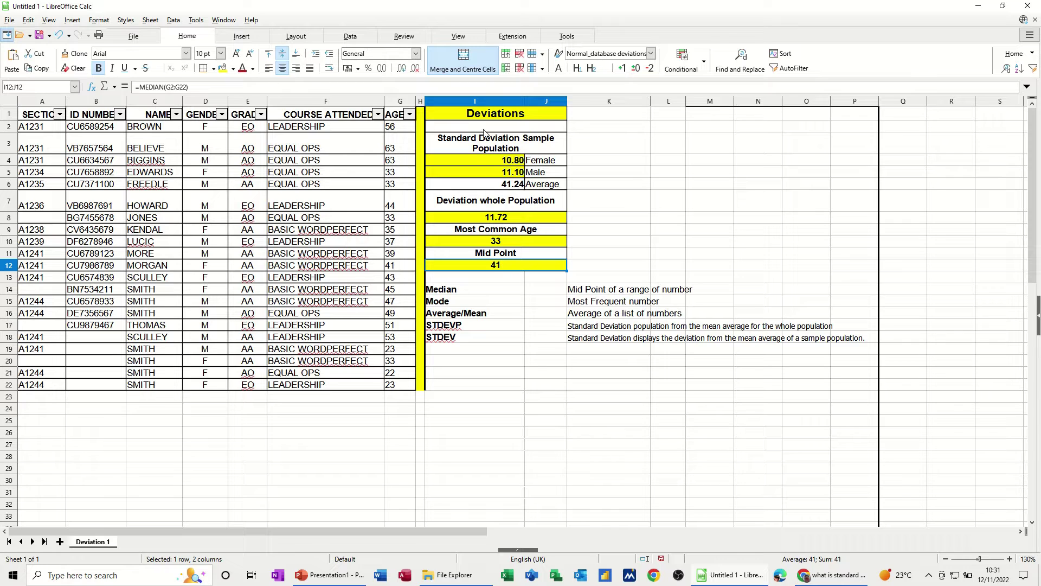
left_click(535, 291)
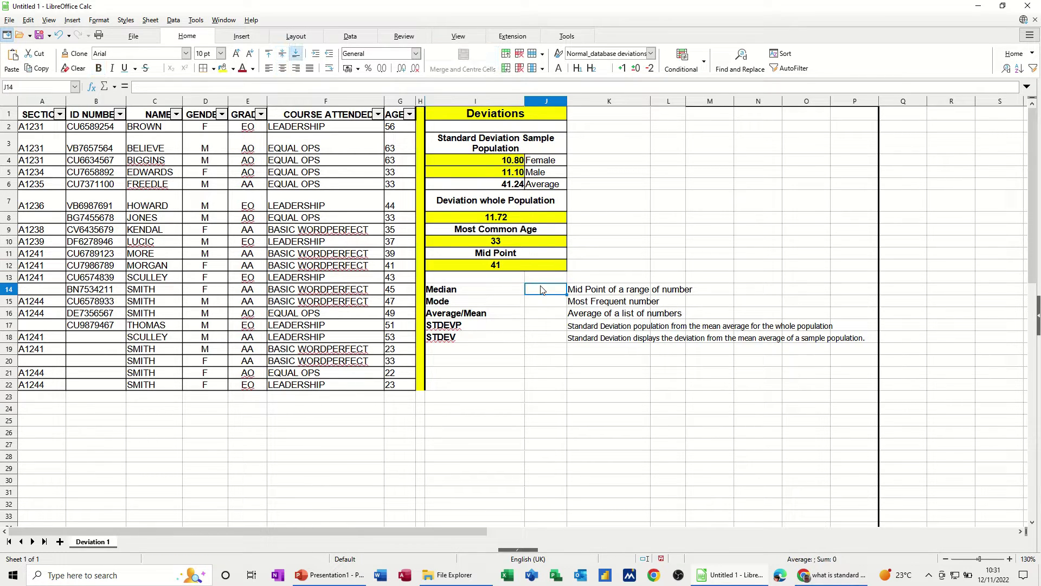
type("=median(")
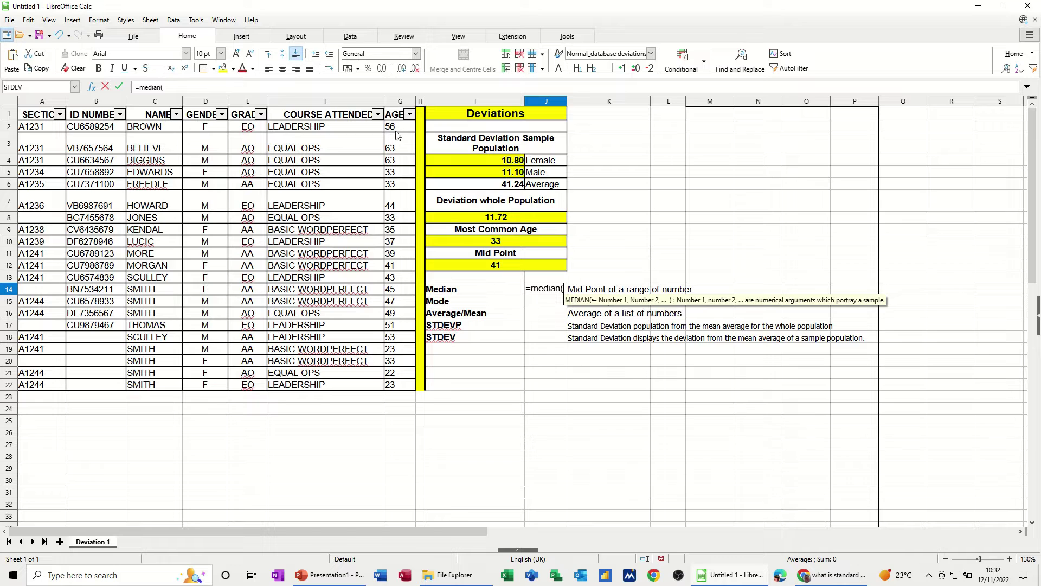
left_click_drag(394, 128, 410, 385)
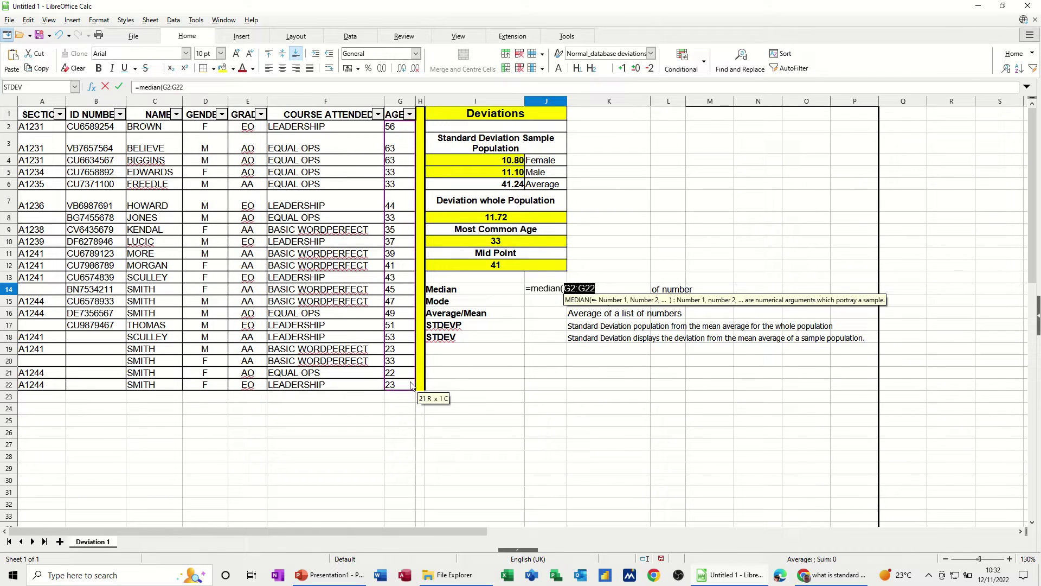
left_click(120, 86)
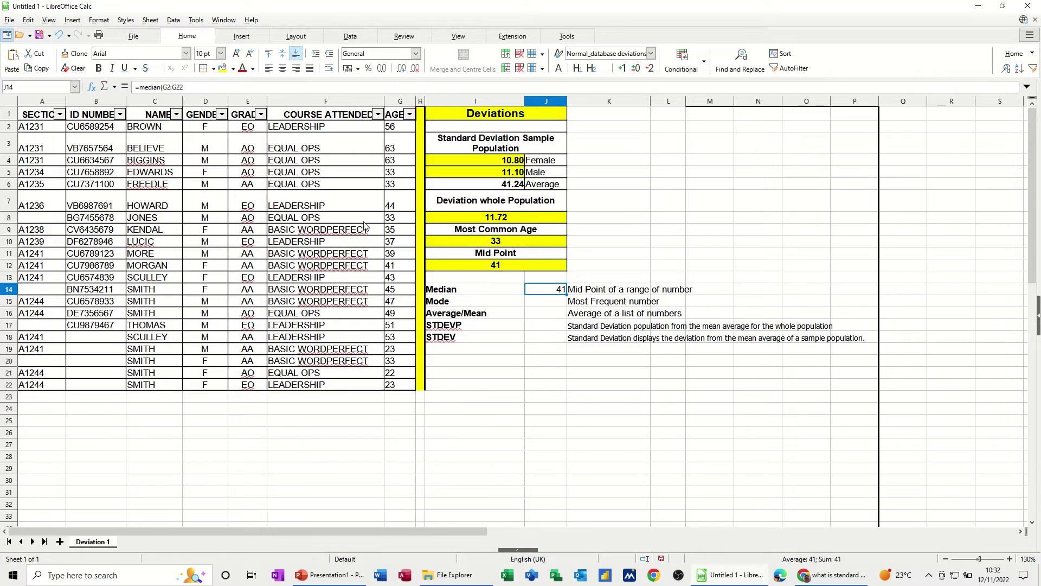
left_click(549, 302)
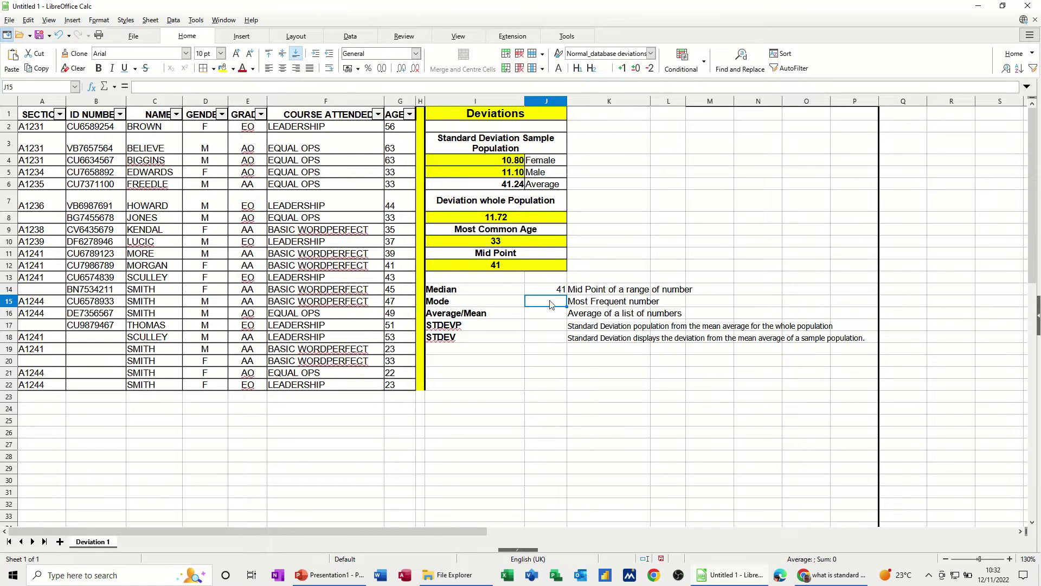
Enter =mode(G2:G22) in J15 beside the Mode label, returning 33.
type("=mode(")
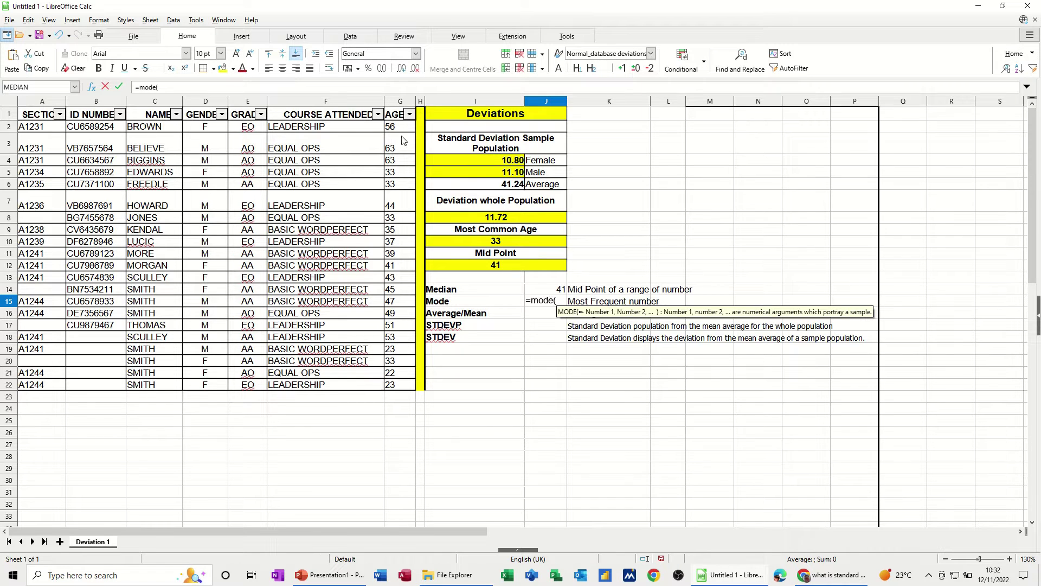
left_click_drag(400, 130, 397, 386)
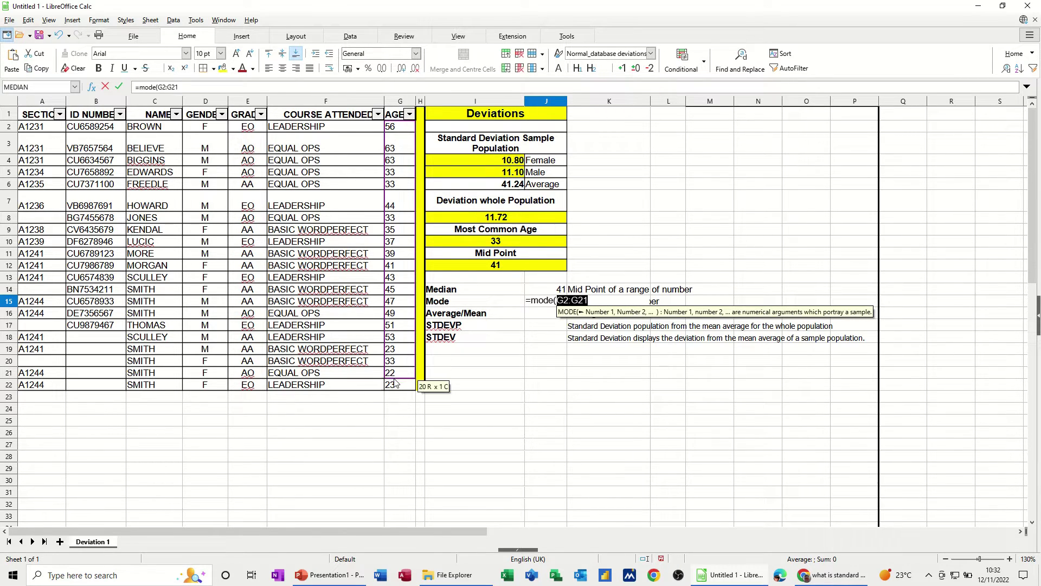
left_click(120, 87)
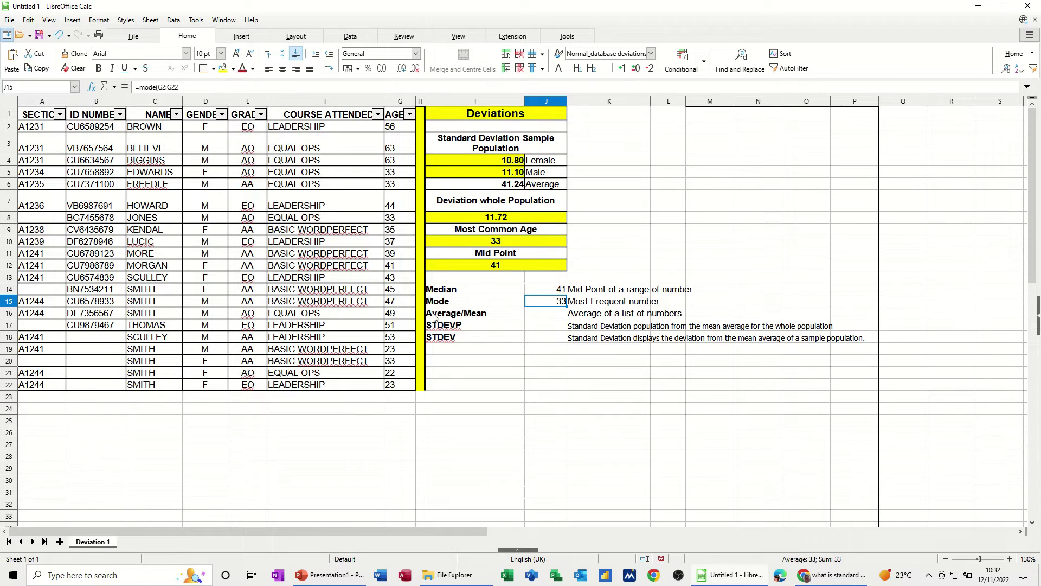
Enter =average(G2:G22) in J16 beside the Average/Mean label.
left_click(546, 317)
type("=")
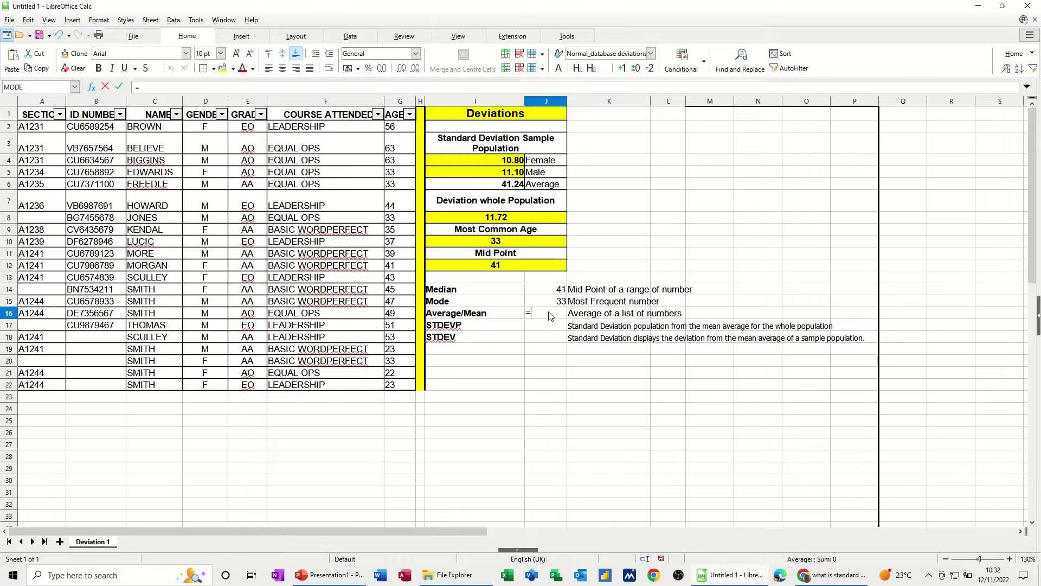
type("average(")
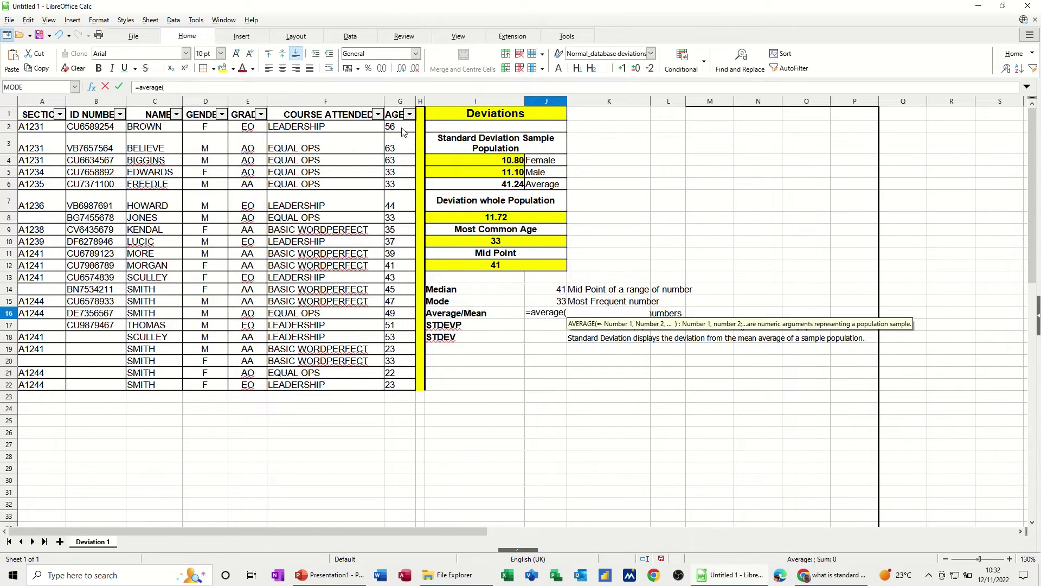
left_click_drag(404, 129, 414, 385)
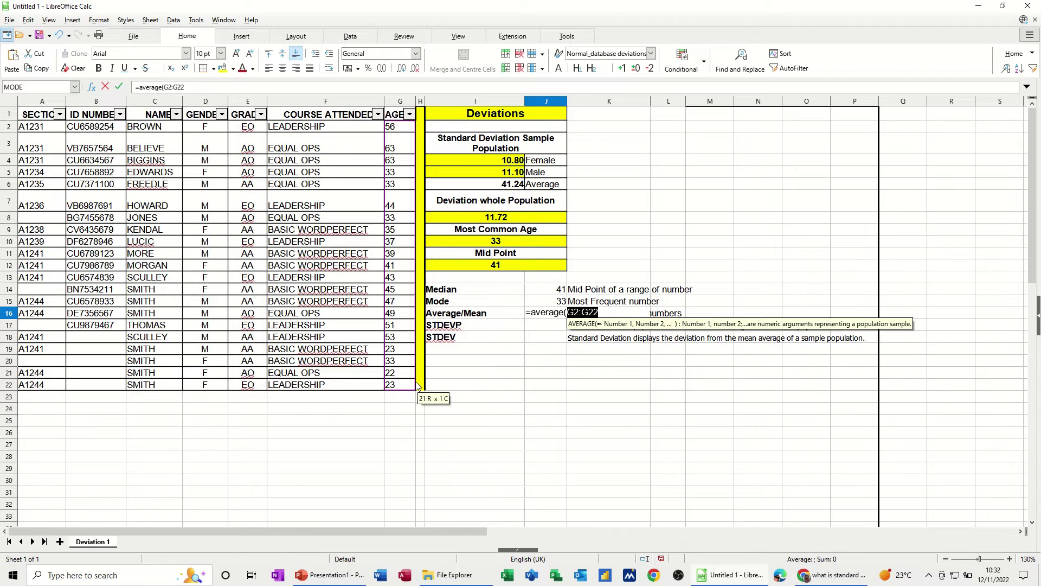
left_click(122, 90)
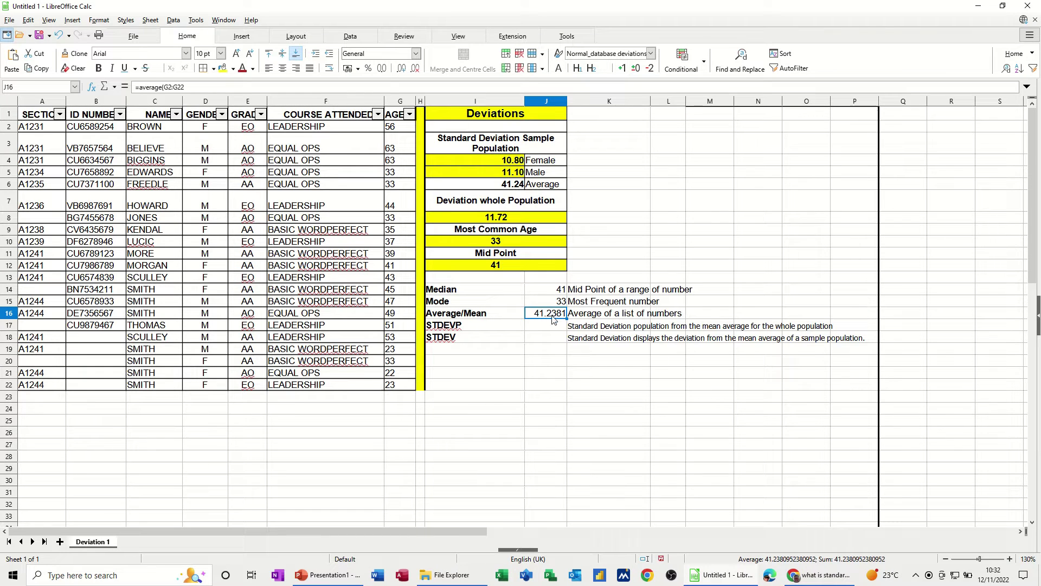
Autofit column J and trim the average to two decimals, showing 41.24.
left_click(416, 69)
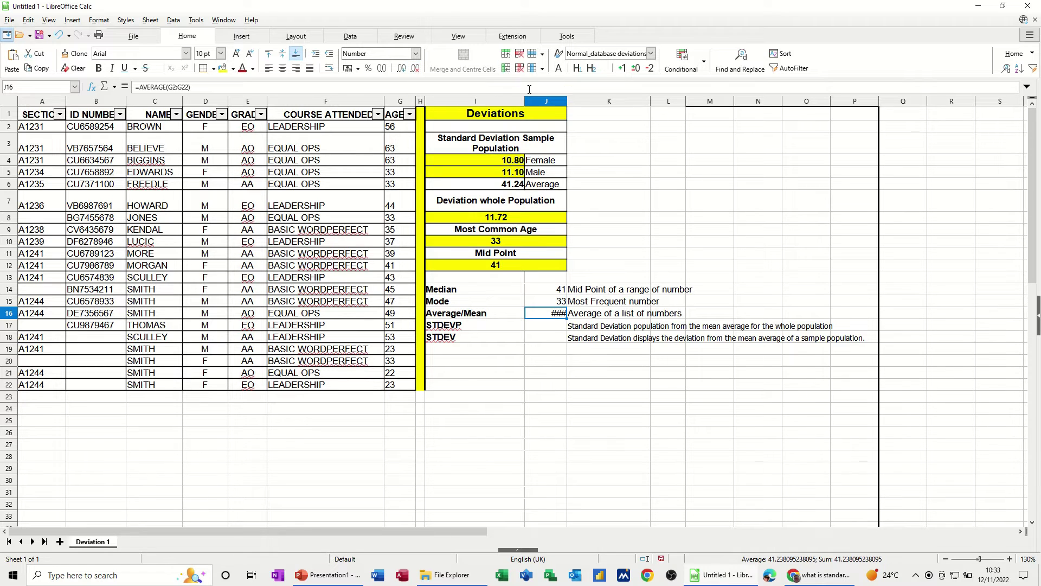
double_click(565, 99)
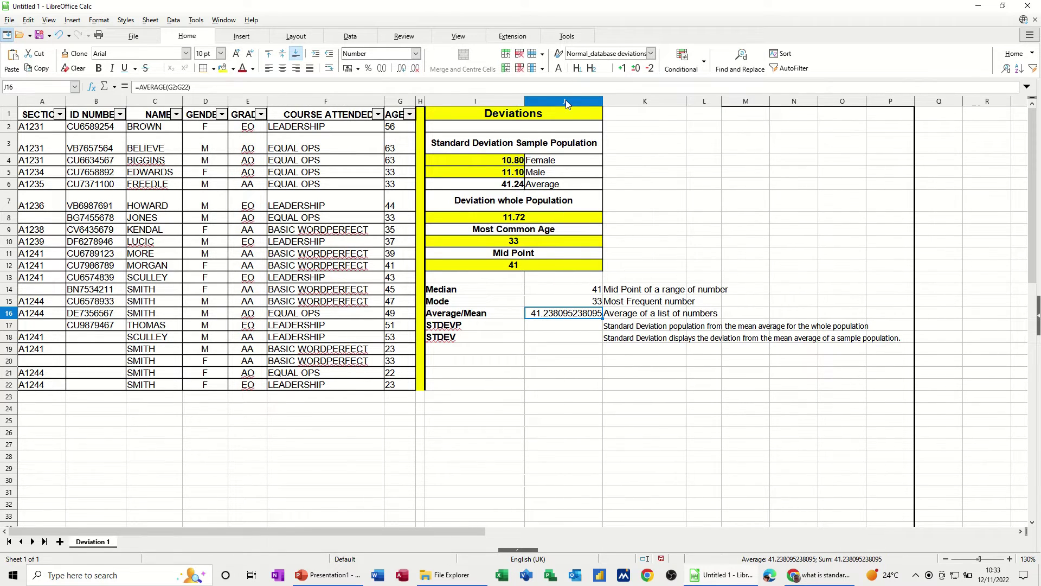
left_click(416, 69)
left_click(416, 69)
left_click(415, 69)
left_click(416, 68)
left_click(416, 69)
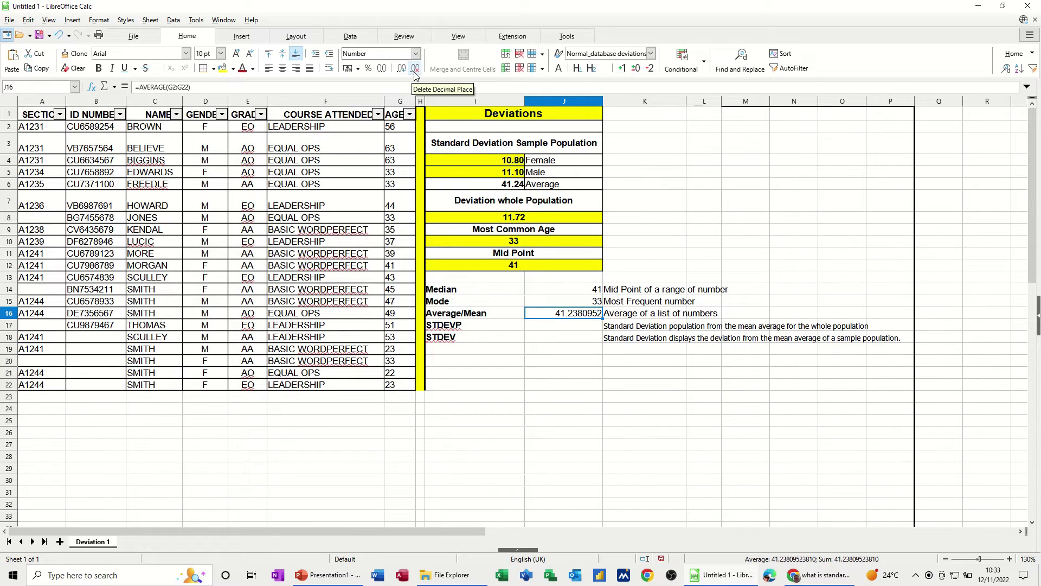
left_click(416, 69)
left_click(416, 68)
left_click(415, 69)
left_click(415, 68)
left_click(416, 69)
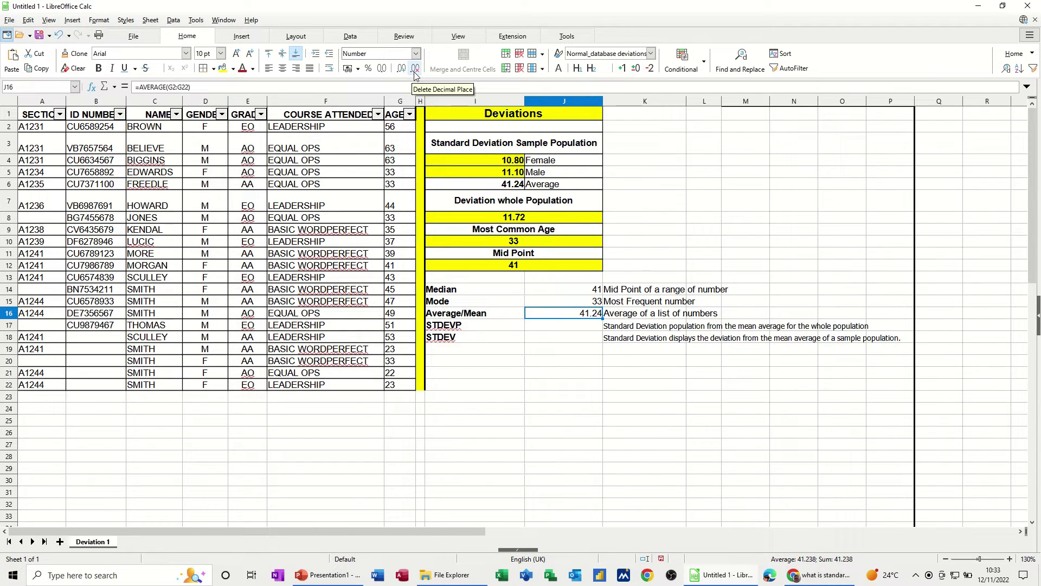
left_click(553, 328)
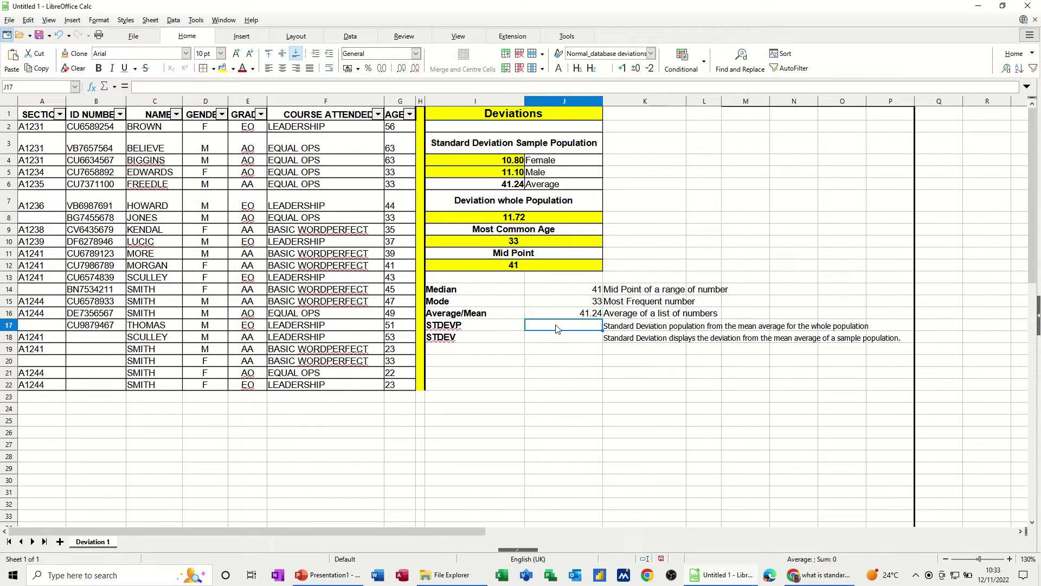
Enter =stdevp(G2:G22) in J17 beside the STDEVP label.
type("=")
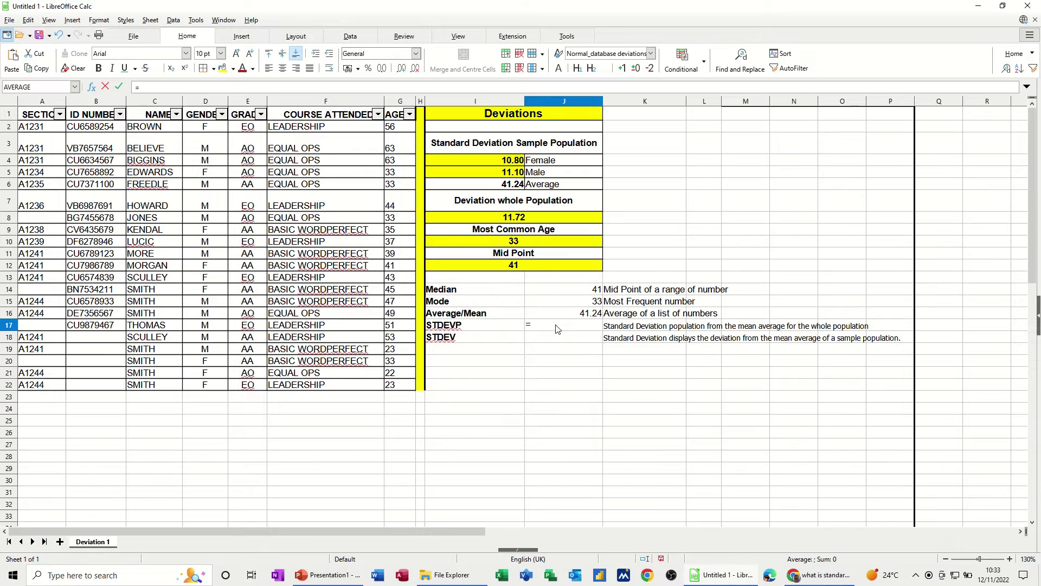
type("stdevp")
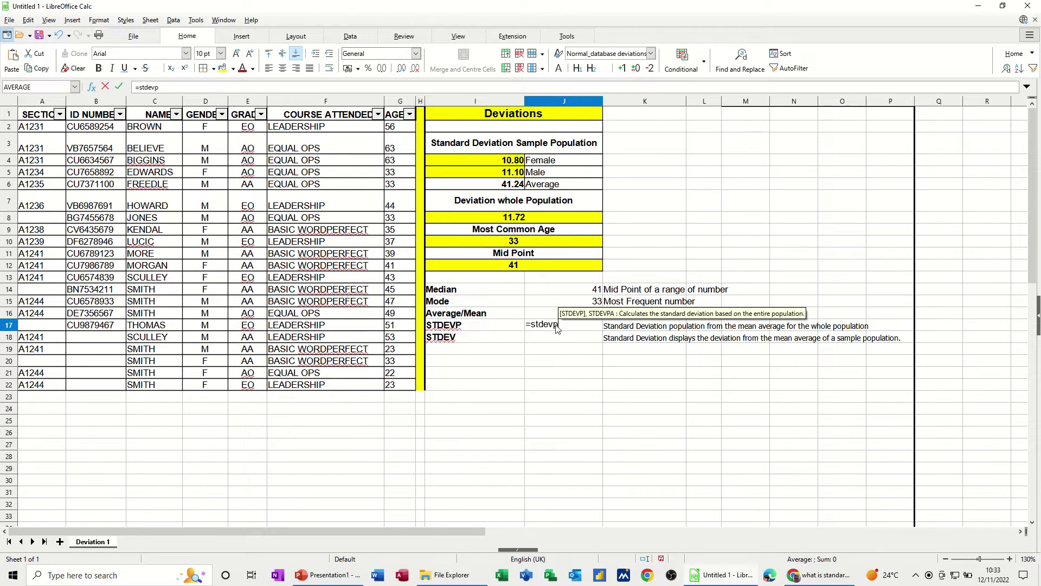
type("(")
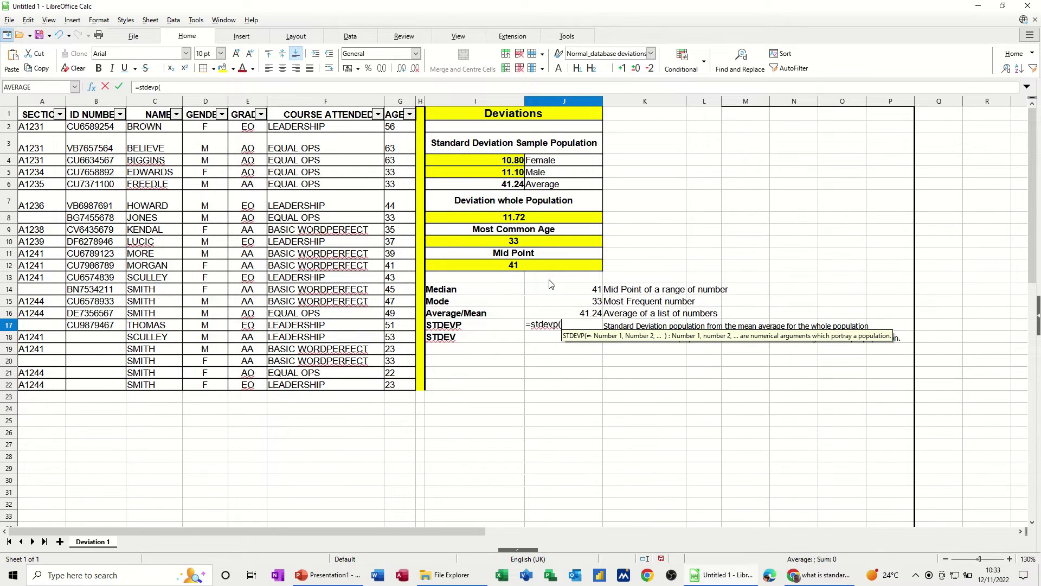
left_click_drag(404, 129, 408, 386)
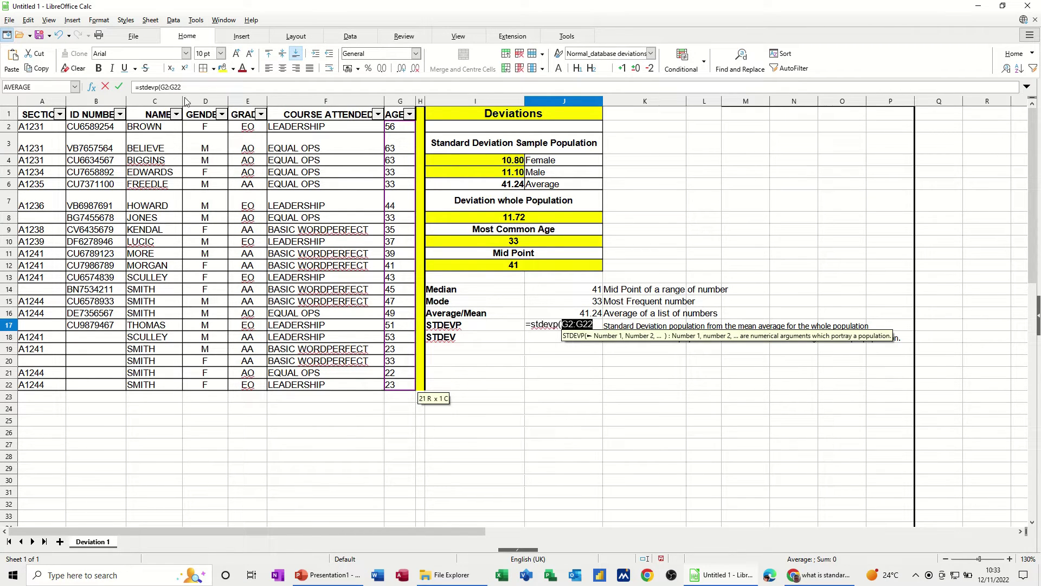
left_click(119, 87)
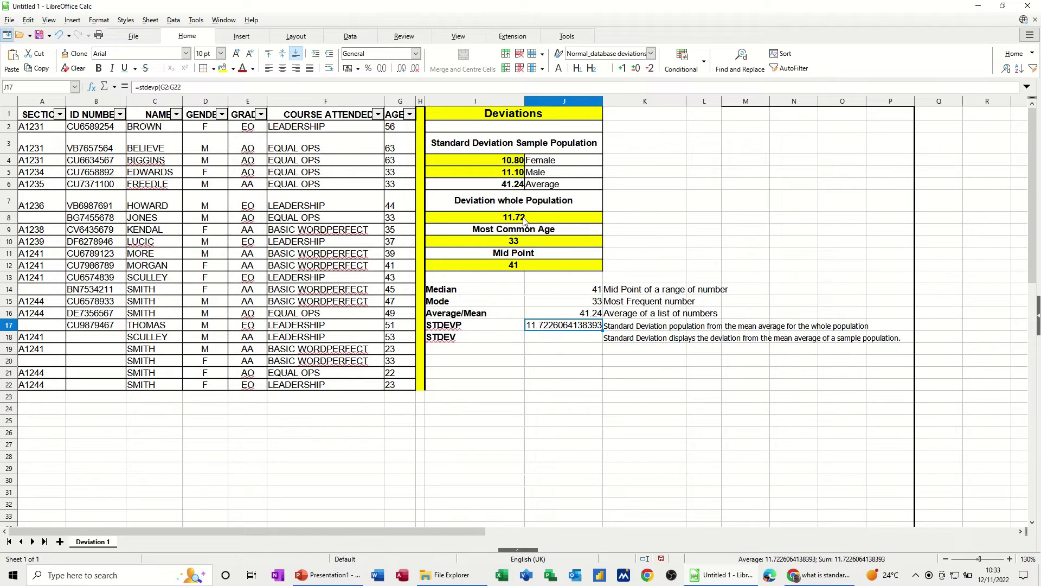
Reduce the J17 result to two decimal places, showing 11.72.
left_click(414, 69)
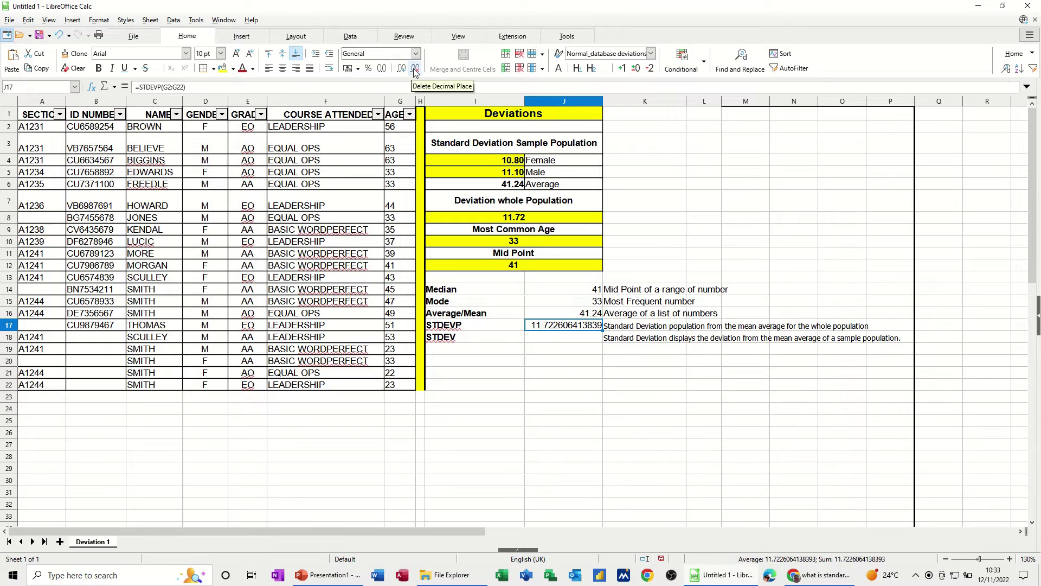
left_click(415, 69)
left_click(414, 70)
left_click(415, 69)
left_click(415, 69)
left_click(415, 69)
left_click(414, 69)
left_click(415, 69)
left_click(414, 69)
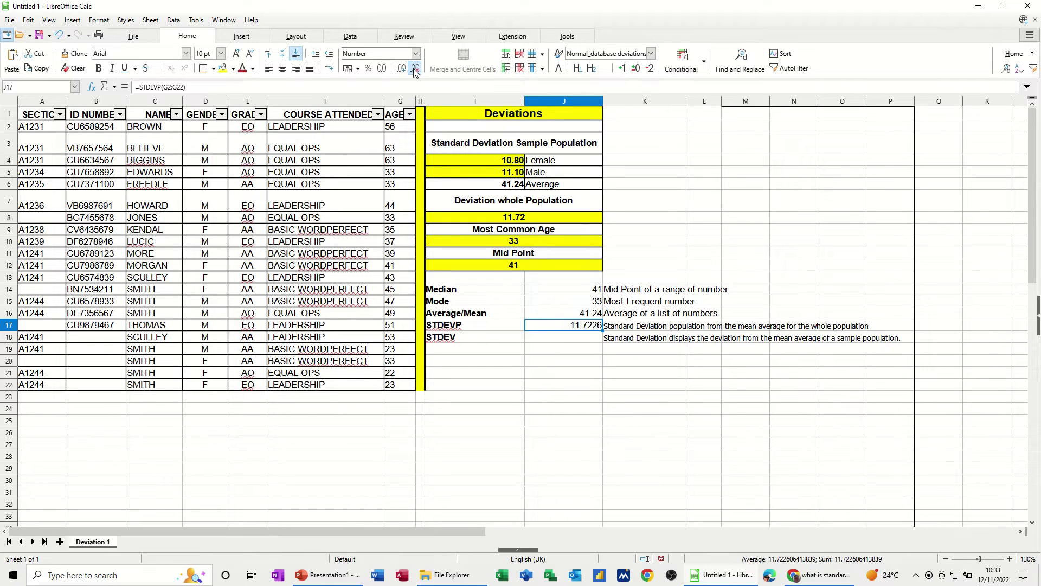
left_click(415, 70)
left_click(415, 70)
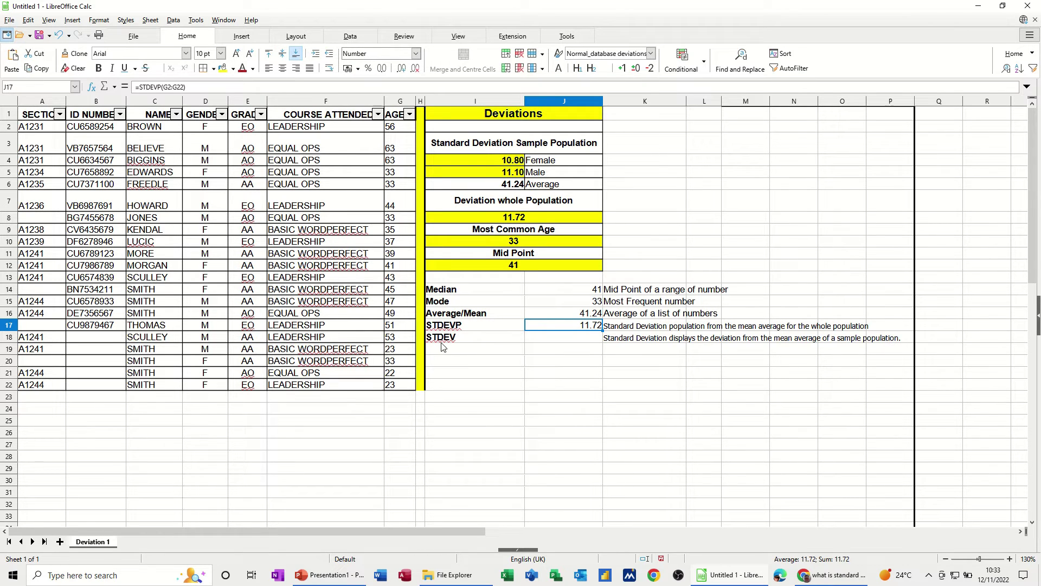
left_click(554, 340)
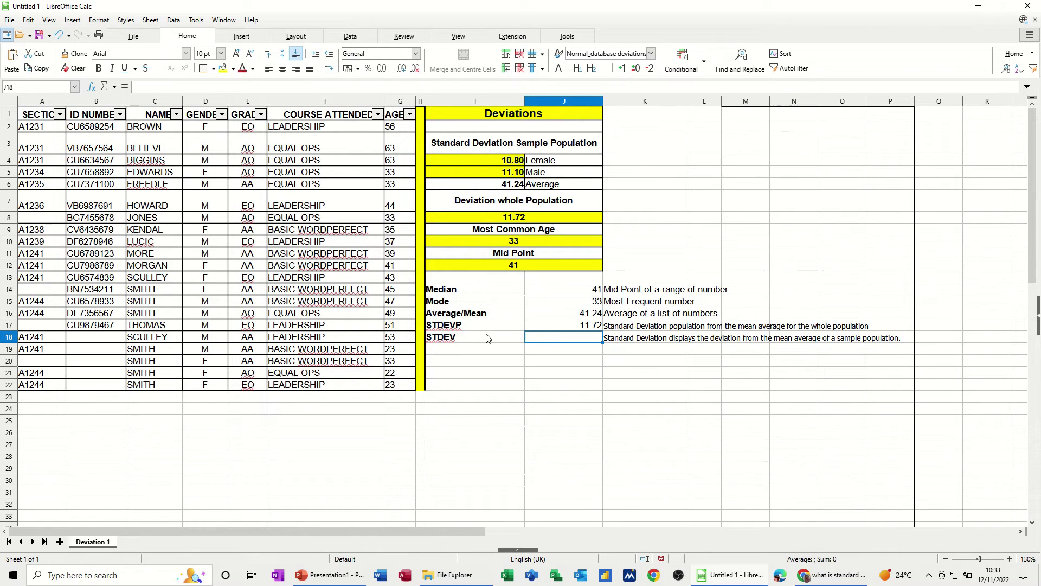
Enter =stdev(G2,G5,G9,G12,G13,G14,G20,G21,G22) in J18 beside the STDEV label.
type("=stdev(")
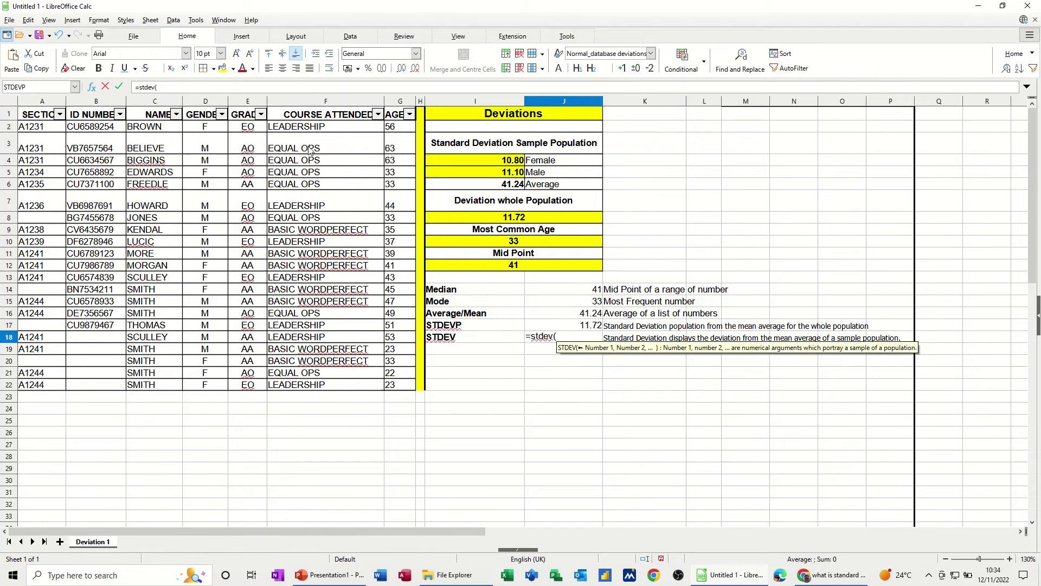
left_click(397, 129)
type(",")
left_click(393, 174)
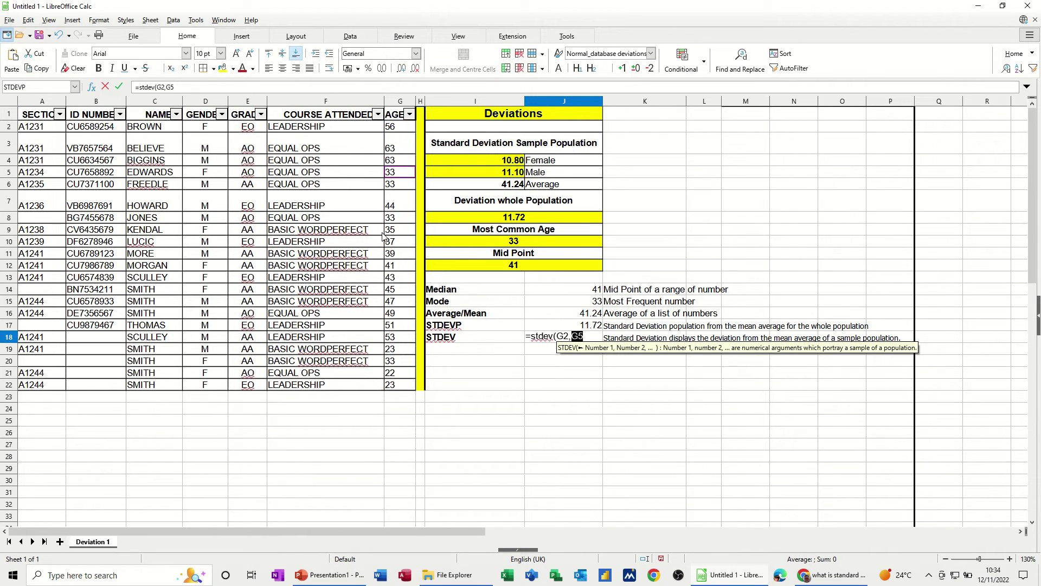
type(",")
left_click(392, 231)
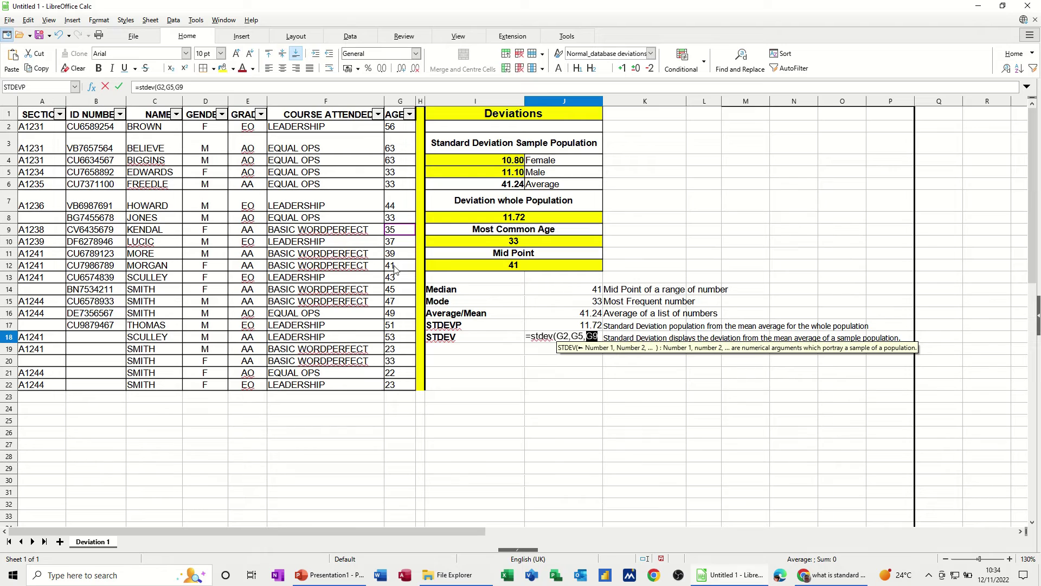
type(",")
left_click(394, 267)
type(",")
left_click(394, 279)
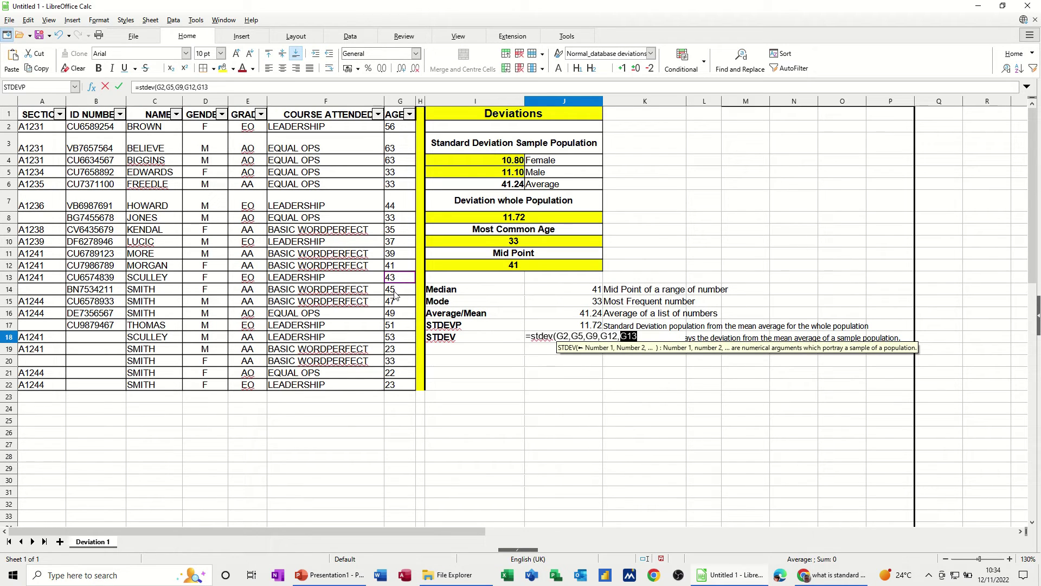
type(",")
left_click(393, 292)
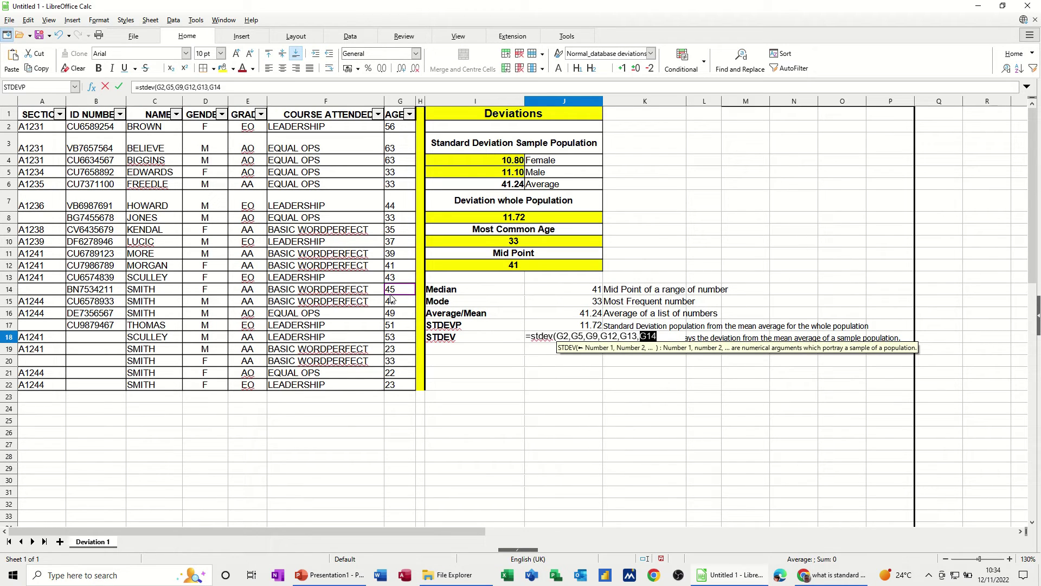
type(",")
left_click(393, 360)
type(",")
left_click(392, 376)
type(",")
left_click(393, 385)
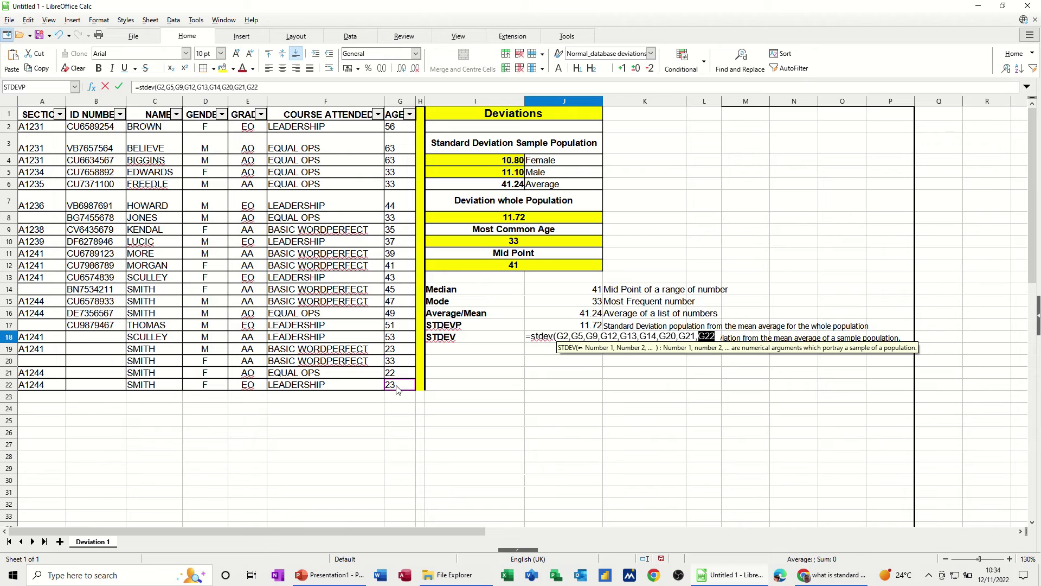
left_click(119, 88)
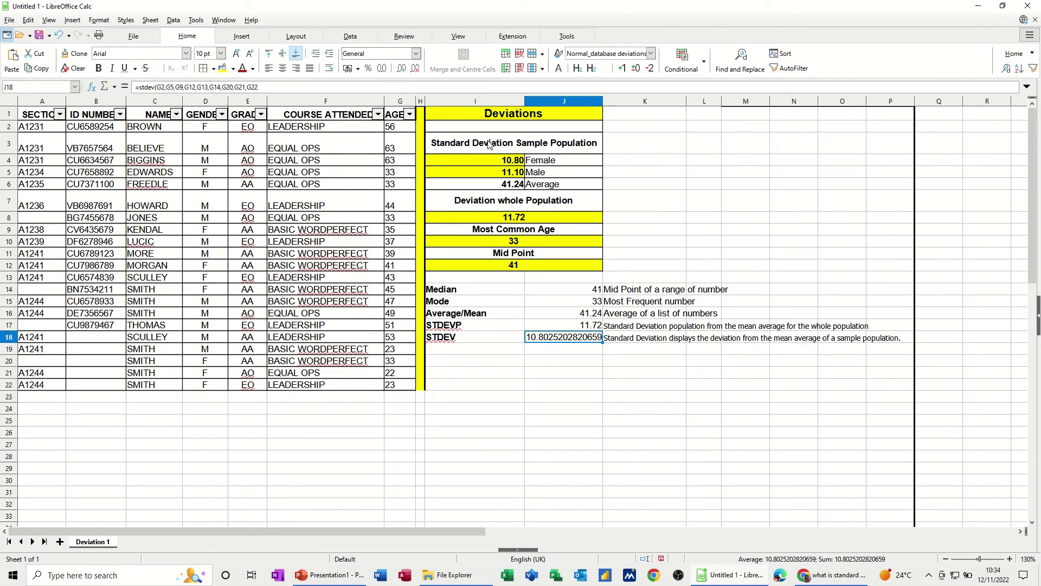
Reduce the J18 result to three decimal places, showing 10.803.
left_click(415, 68)
left_click(415, 68)
left_click(416, 68)
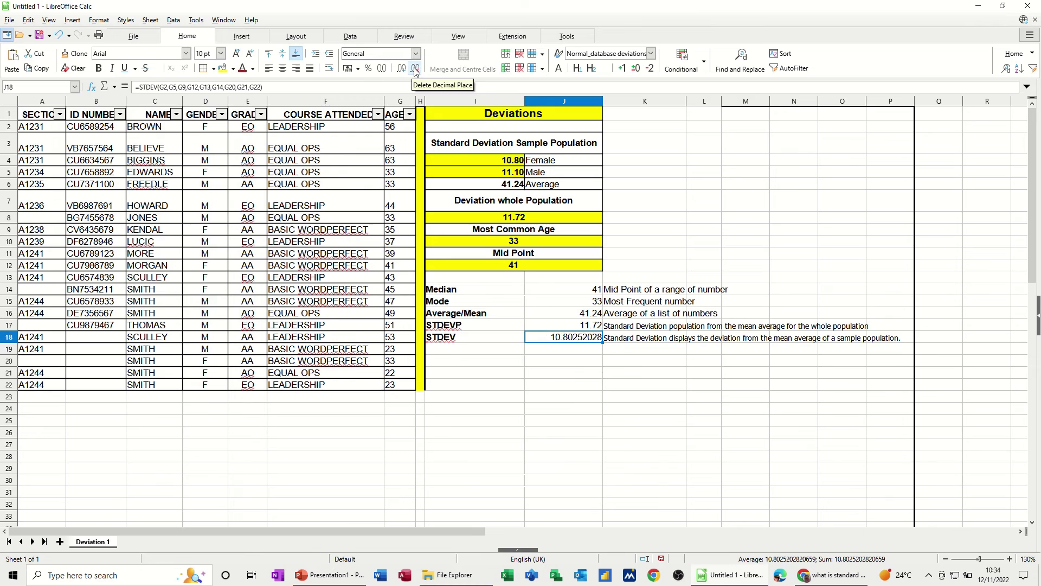
left_click(415, 68)
left_click(416, 68)
left_click(415, 68)
left_click(415, 69)
left_click(416, 68)
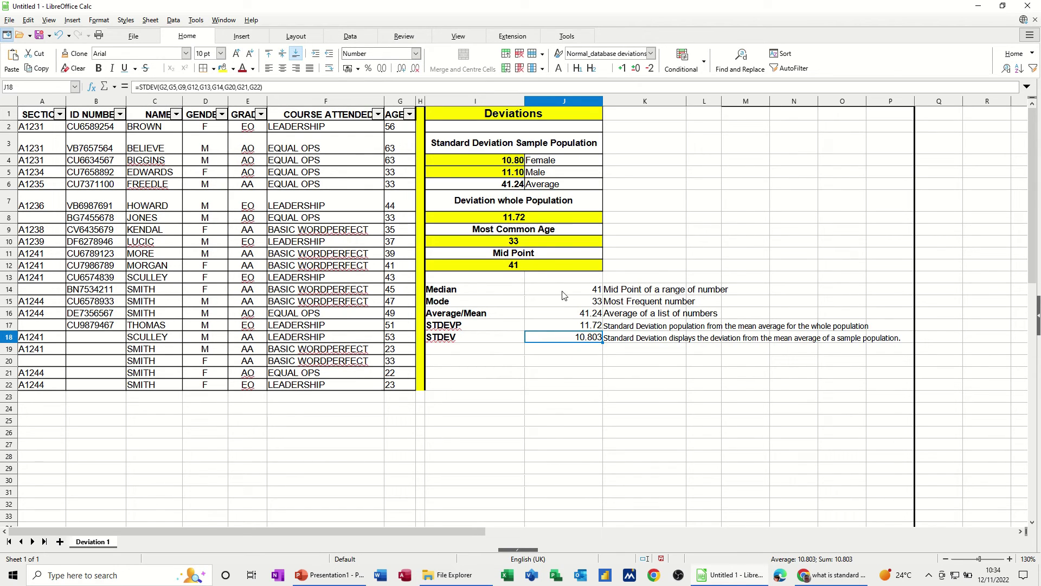
left_click_drag(563, 295, 561, 332)
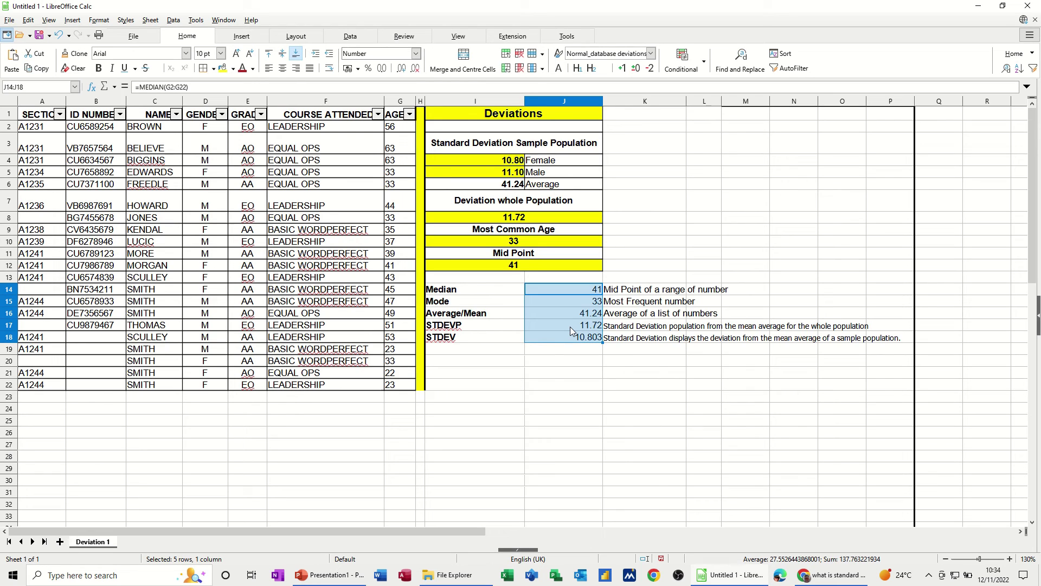
Bold the selected results J14:J18 with Ctrl+B.
key("ctrl+b")
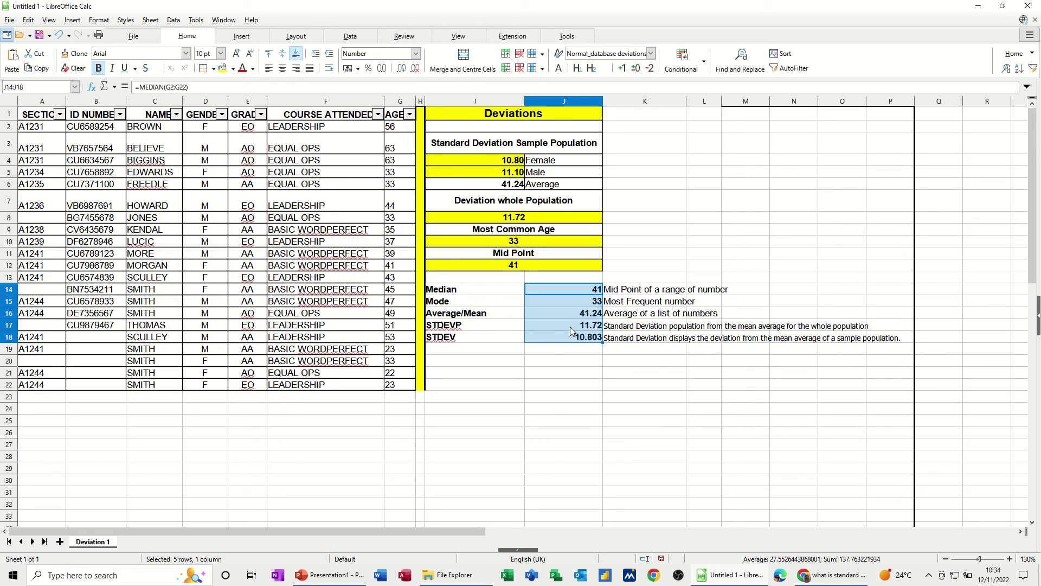